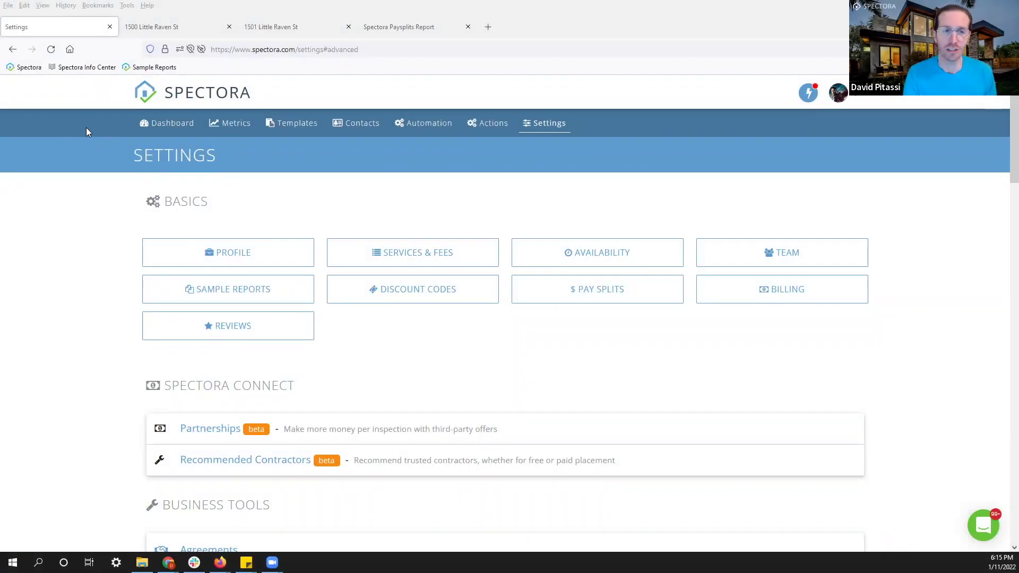
Step: Enable Pay Splits under Spectora Advanced in Settings and go to the pay split setup
{"action": "scroll", "coordinate": [114, 207], "scroll_direction": "down", "scroll_amount": 10}
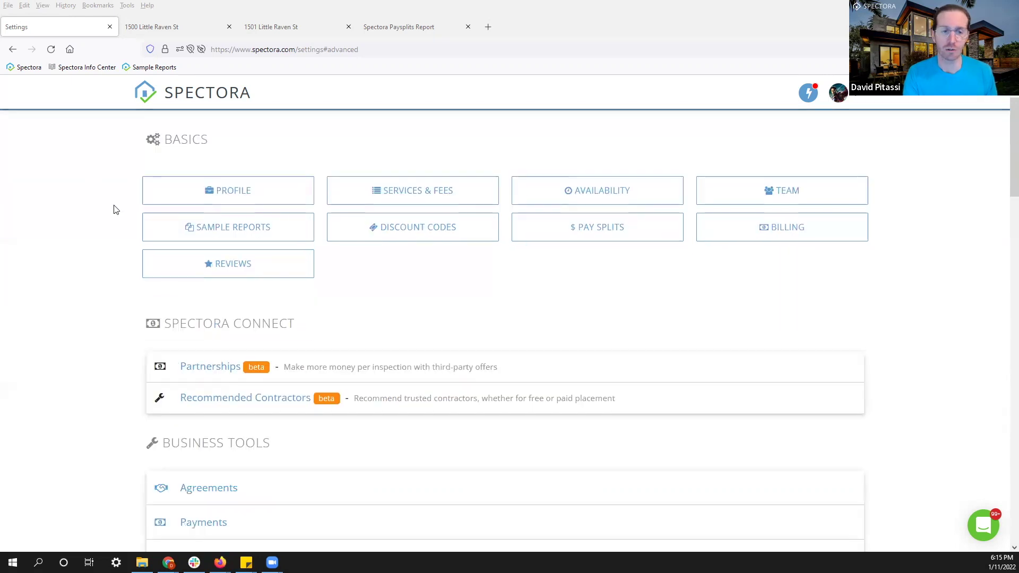
{"action": "scroll", "coordinate": [109, 211], "scroll_direction": "down", "scroll_amount": 2}
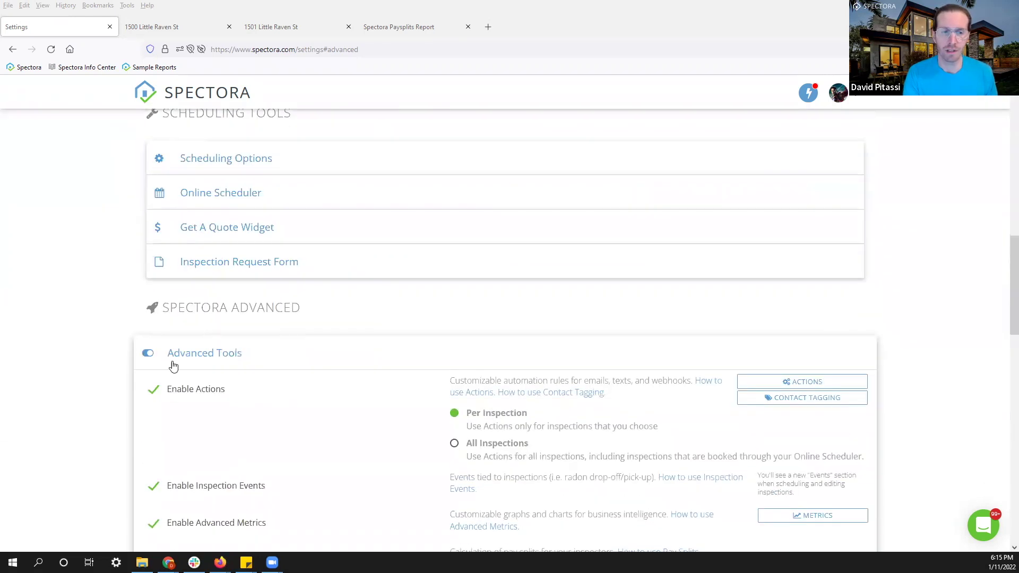
{"action": "scroll", "coordinate": [203, 350], "scroll_direction": "down", "scroll_amount": 2}
{"action": "scroll", "coordinate": [206, 312], "scroll_direction": "down", "scroll_amount": 1}
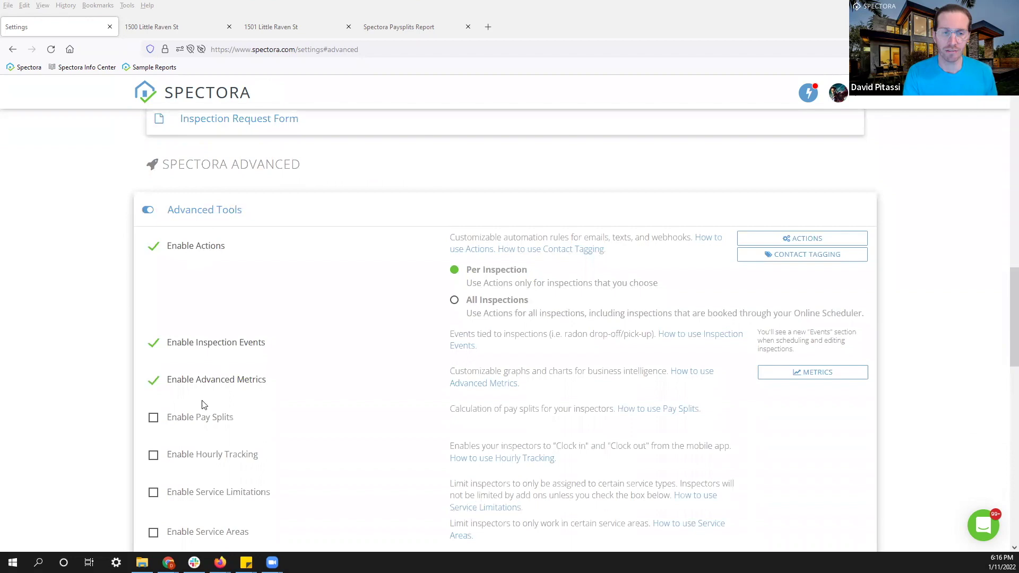
{"action": "left_click", "coordinate": [183, 423]}
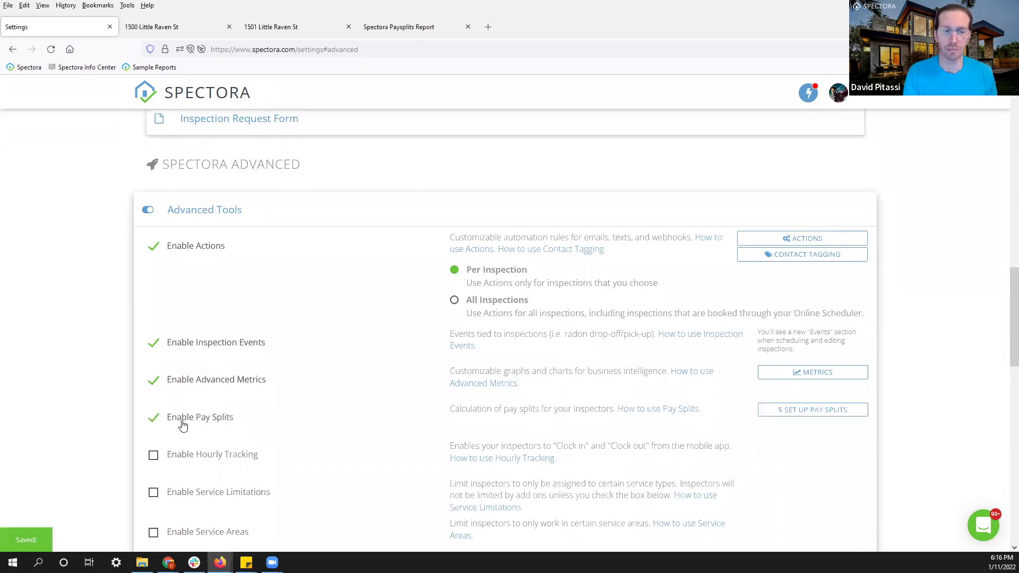
{"action": "left_click", "coordinate": [817, 412]}
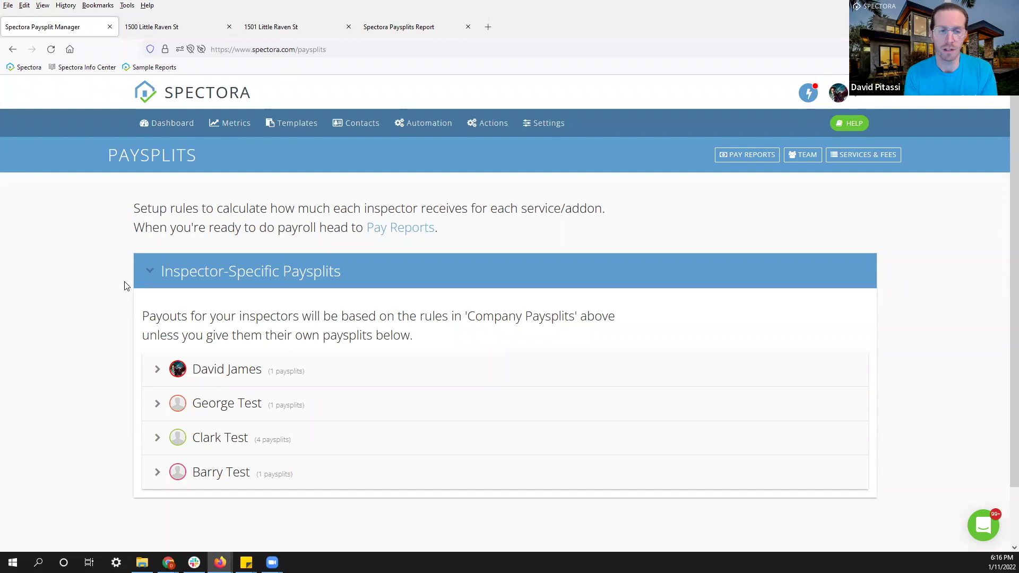
Step: Expand the second inspector's paysplits to show the 40% default rule
{"action": "scroll", "coordinate": [126, 291], "scroll_direction": "down", "scroll_amount": 1}
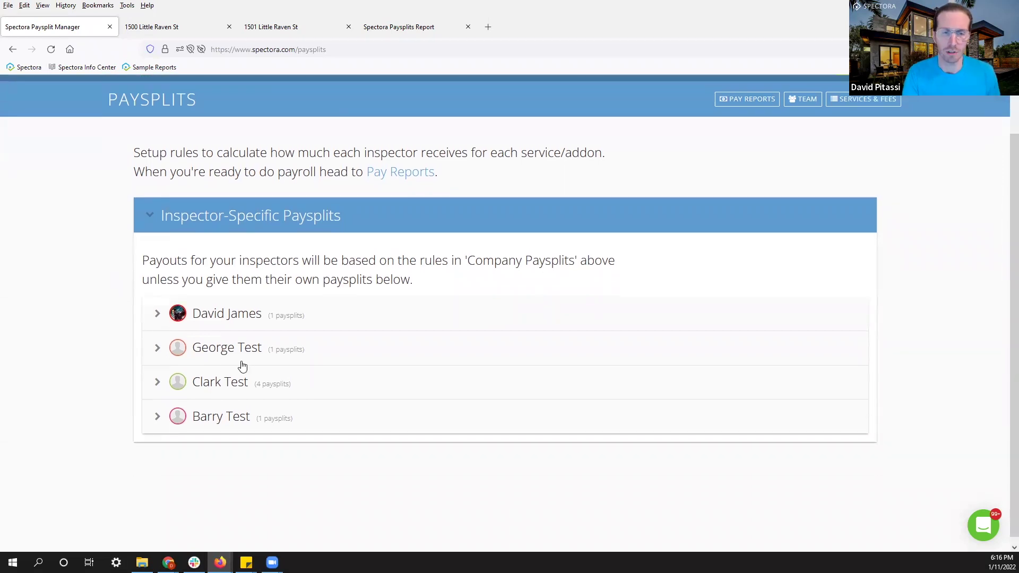
{"action": "left_click", "coordinate": [213, 353]}
{"action": "scroll", "coordinate": [216, 352], "scroll_direction": "down", "scroll_amount": 1}
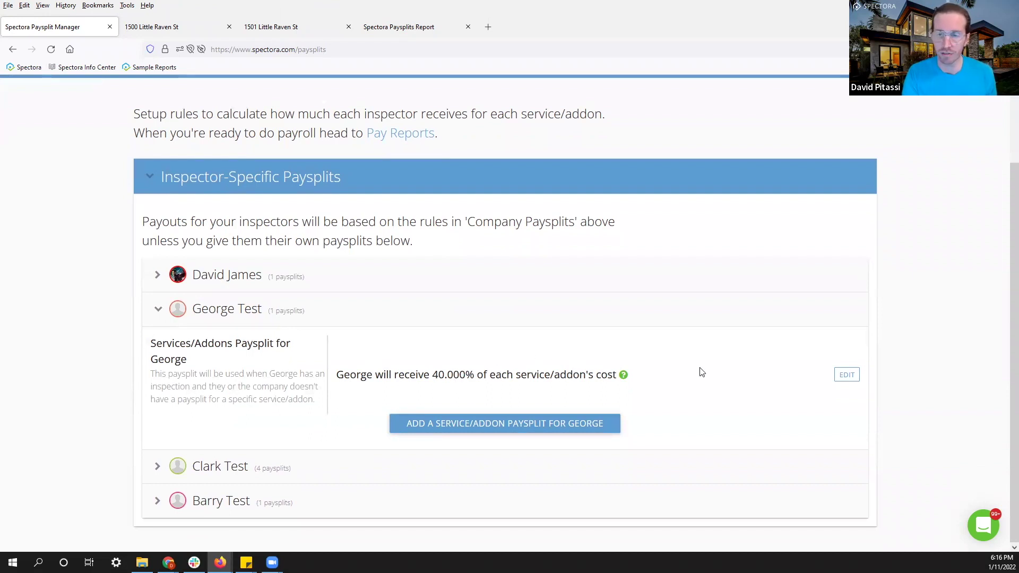
Step: Change the inspector's default paysplit from 40% to 50% of each service's cost and save
{"action": "left_click", "coordinate": [848, 376]}
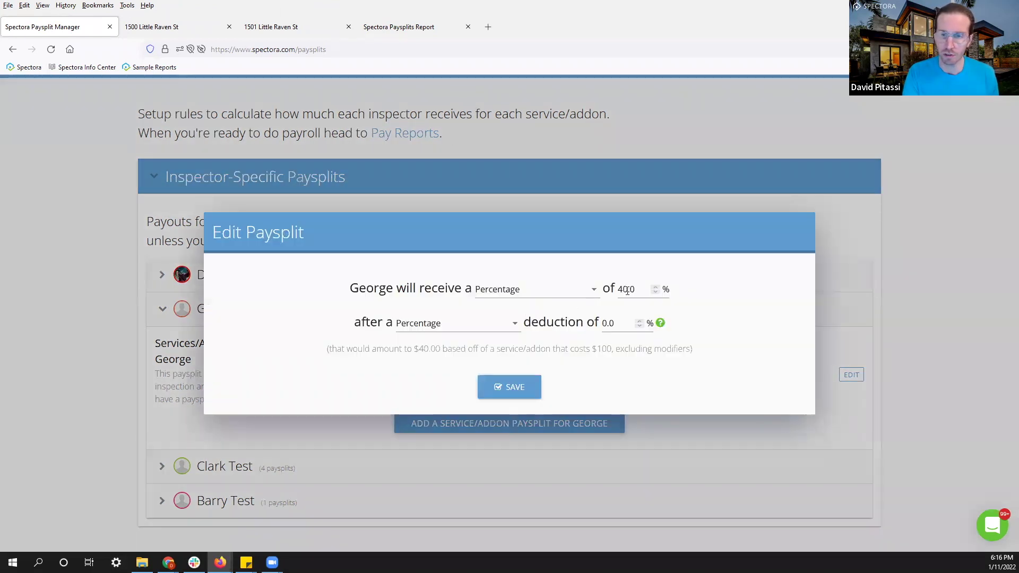
{"action": "left_click", "coordinate": [627, 290]}
{"action": "left_click_drag", "start_coordinate": [617, 290], "coordinate": [631, 290]}
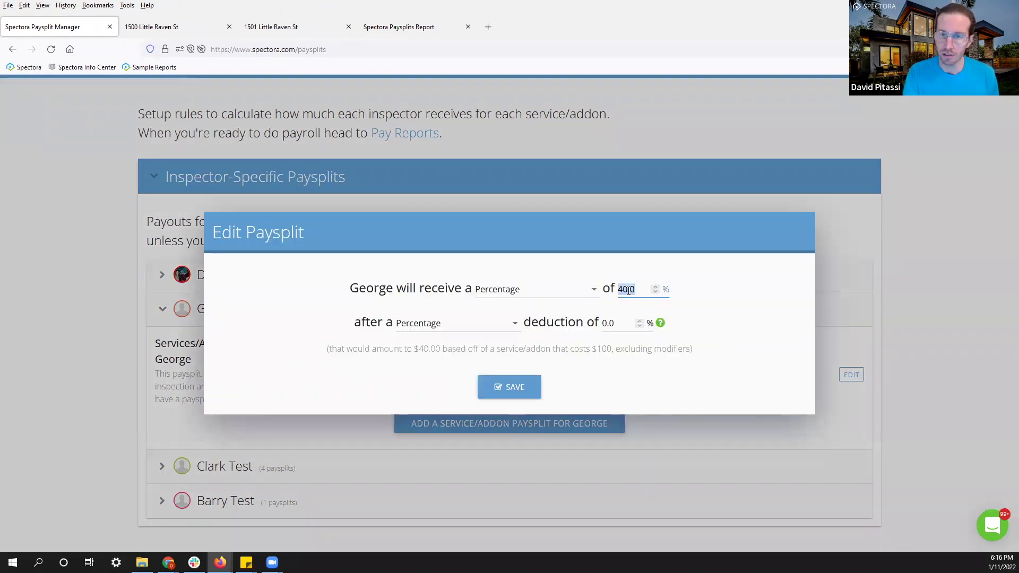
{"action": "type", "text": "50"}
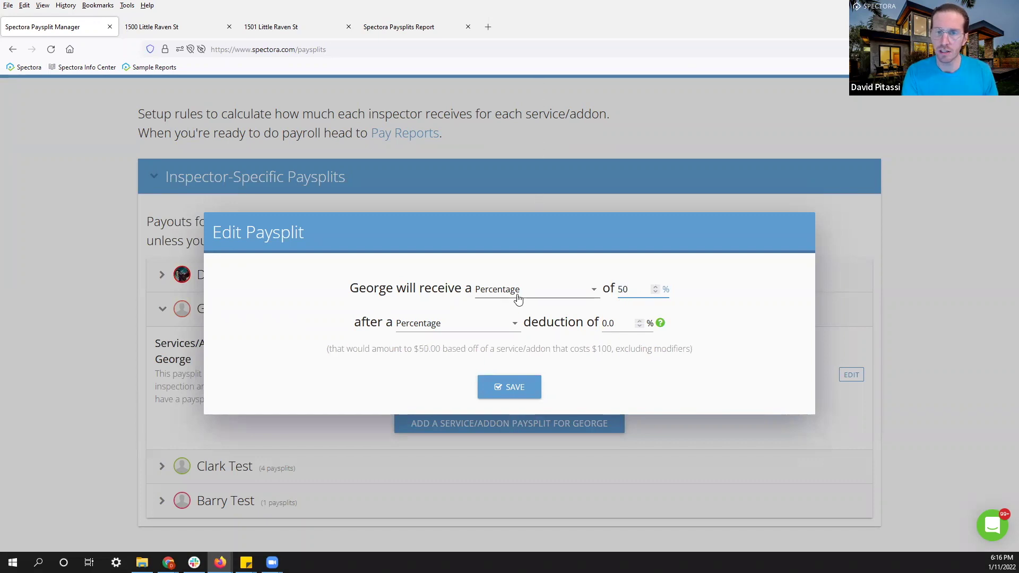
{"action": "left_click", "coordinate": [509, 389]}
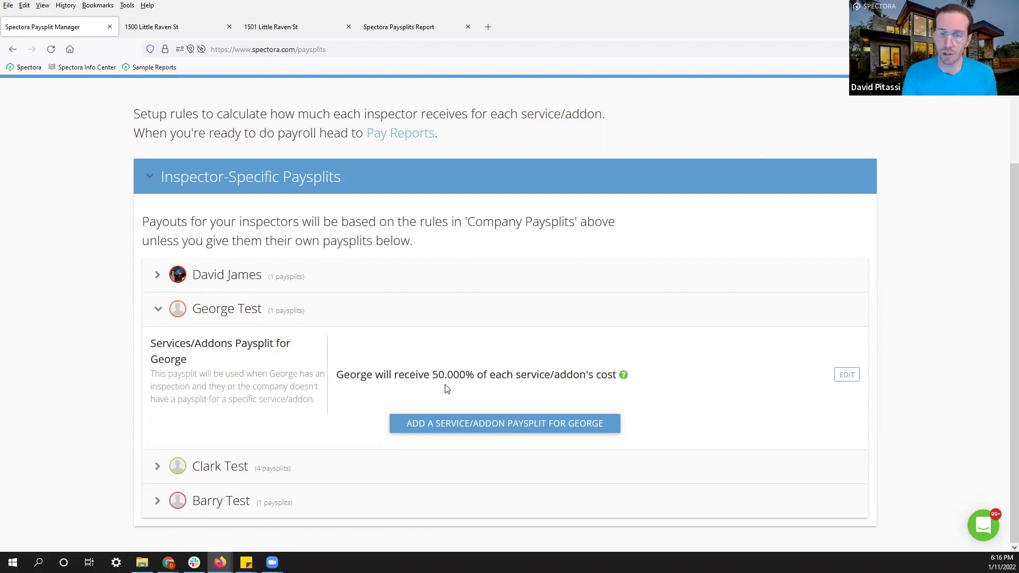
Step: Add a Radon add-on paysplit for the inspector as a Flat Amount of $80.00
{"action": "left_click", "coordinate": [488, 421]}
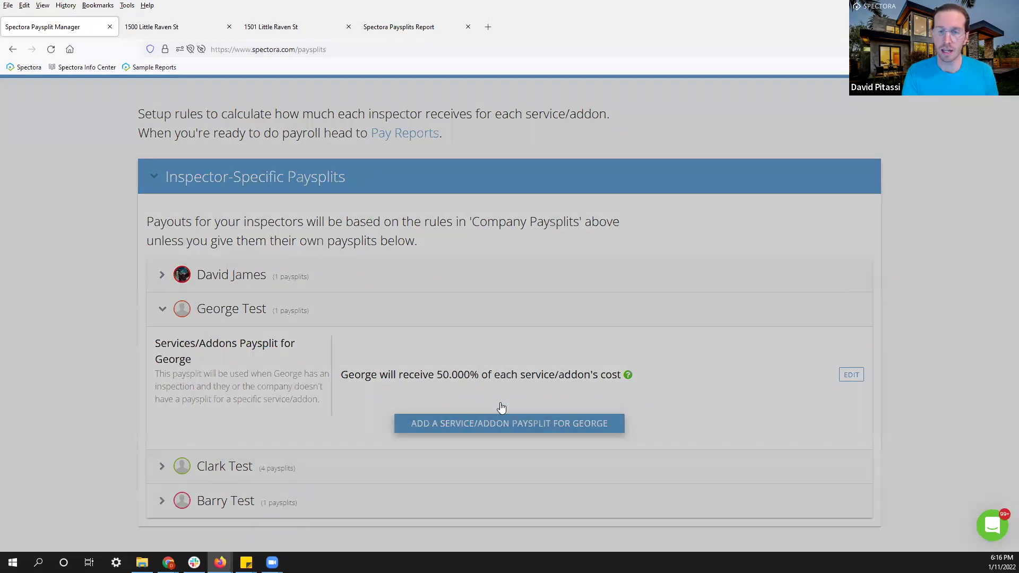
{"action": "left_click", "coordinate": [531, 276]}
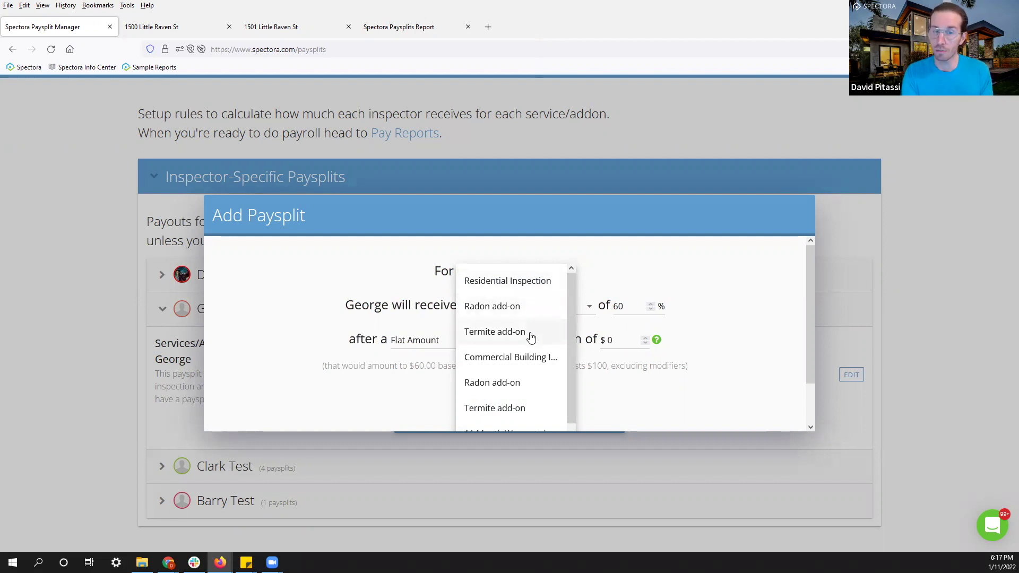
{"action": "left_click_drag", "start_coordinate": [572, 319], "coordinate": [572, 344]}
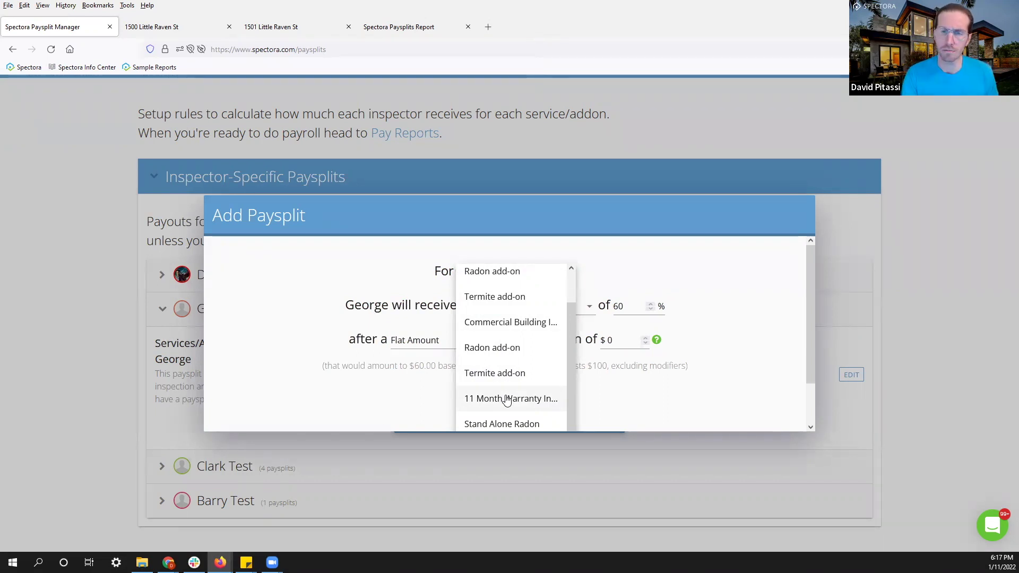
{"action": "scroll", "coordinate": [507, 400], "scroll_direction": "up", "scroll_amount": 2}
{"action": "left_click", "coordinate": [490, 315]}
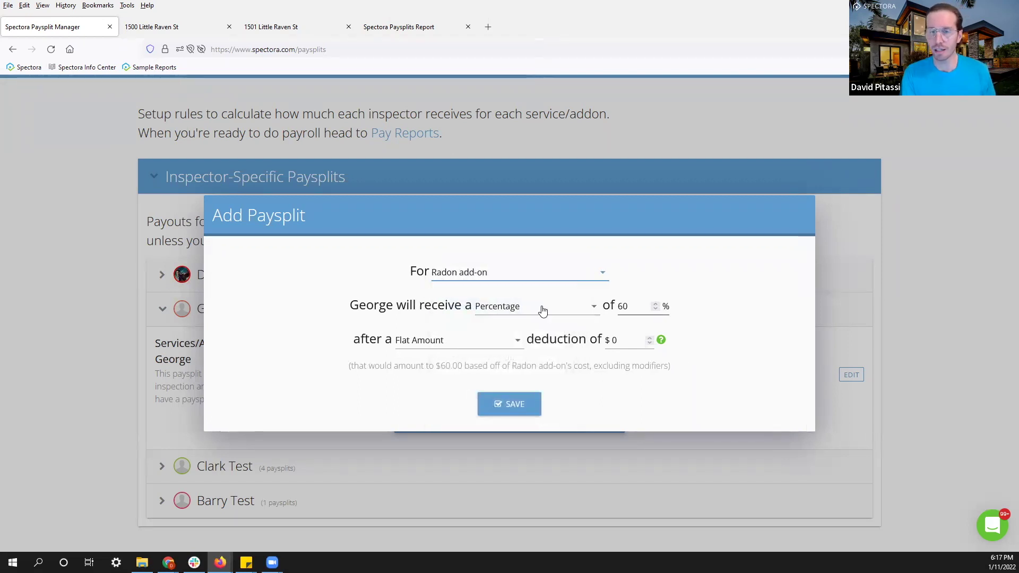
{"action": "left_click", "coordinate": [542, 311]}
{"action": "left_click", "coordinate": [512, 341]}
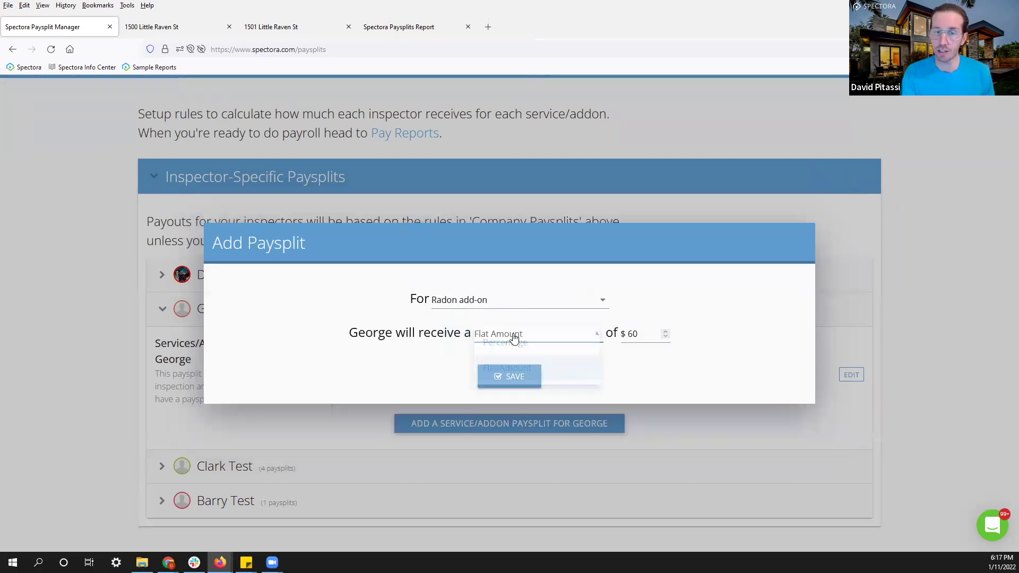
{"action": "double_click", "coordinate": [616, 333]}
{"action": "type", "text": "80"}
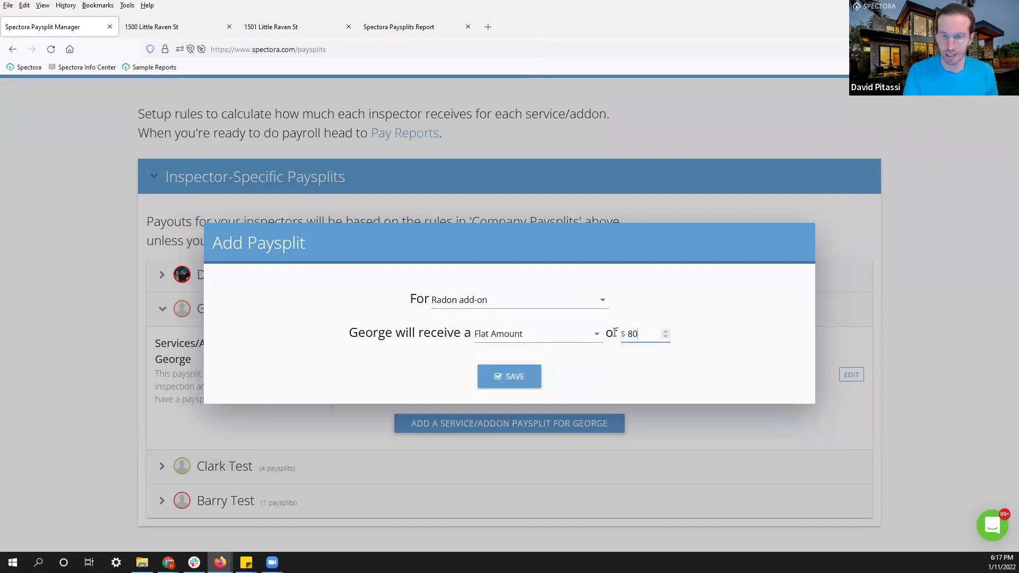
{"action": "left_click", "coordinate": [503, 375]}
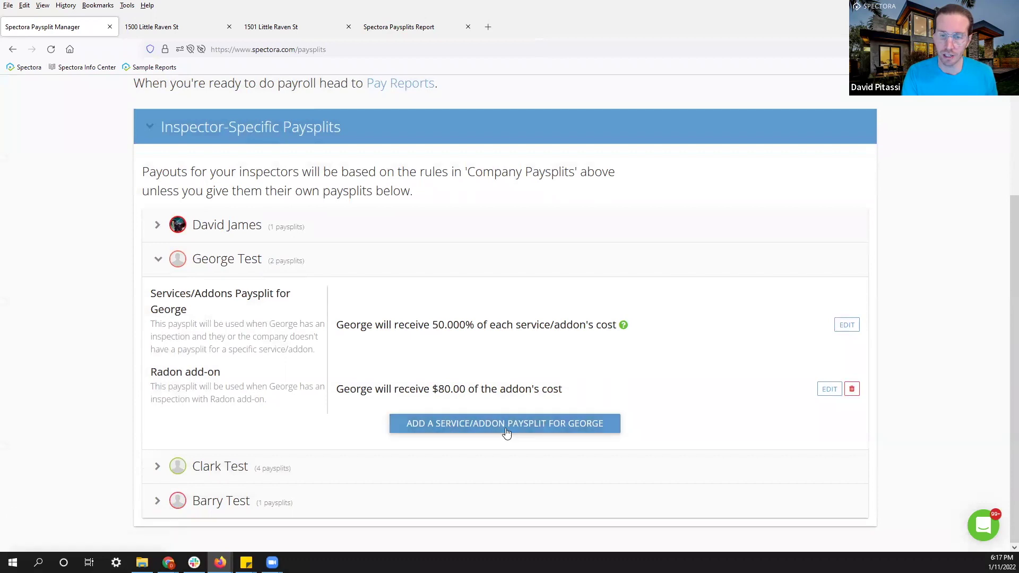
Step: Add a second, duplicate Radon add-on paysplit at a flat $80.00
{"action": "left_click", "coordinate": [505, 428]}
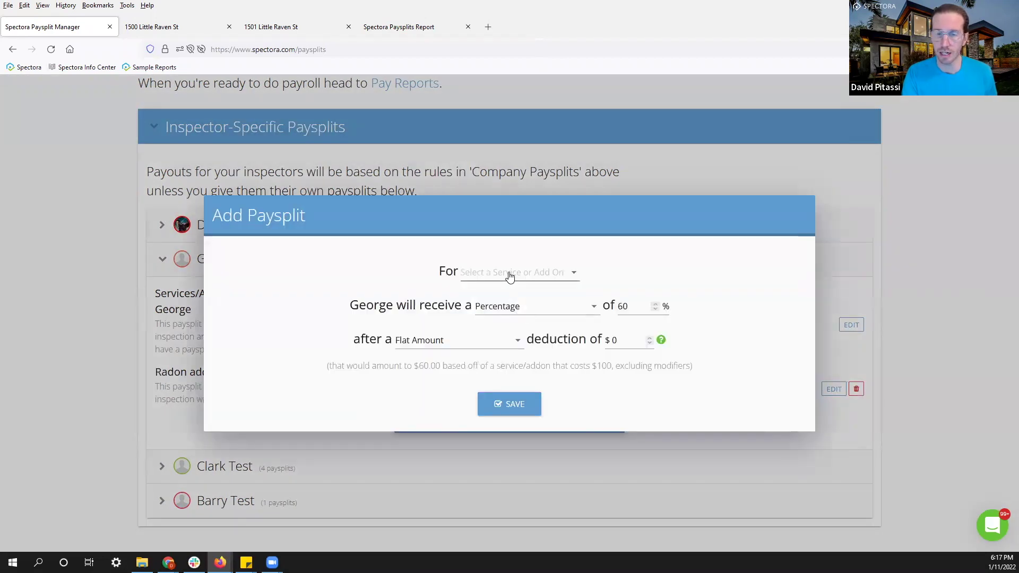
{"action": "left_click", "coordinate": [509, 274]}
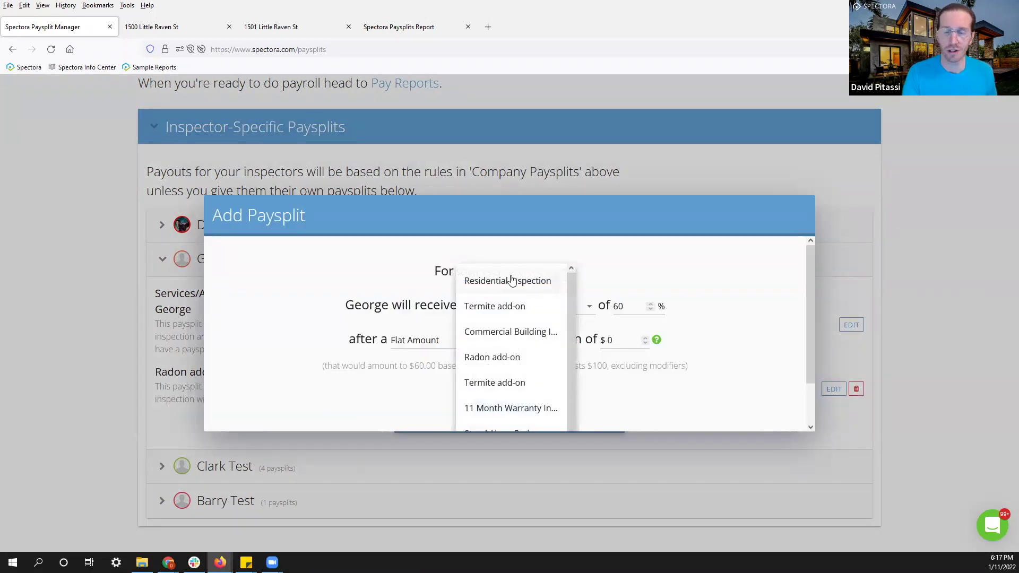
{"action": "scroll", "coordinate": [511, 280], "scroll_direction": "down", "scroll_amount": 1}
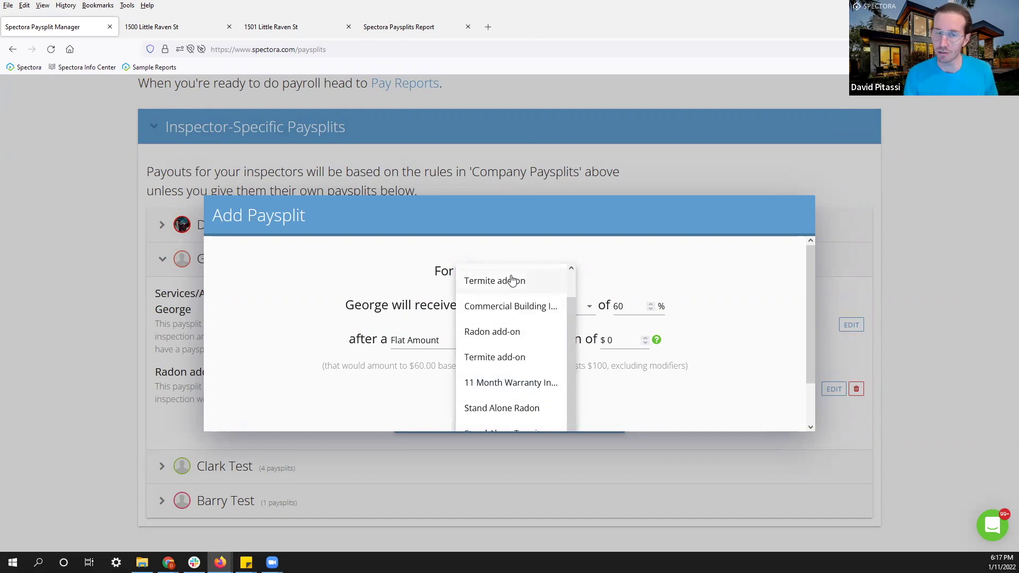
{"action": "left_click", "coordinate": [493, 333]}
{"action": "left_click", "coordinate": [544, 308]}
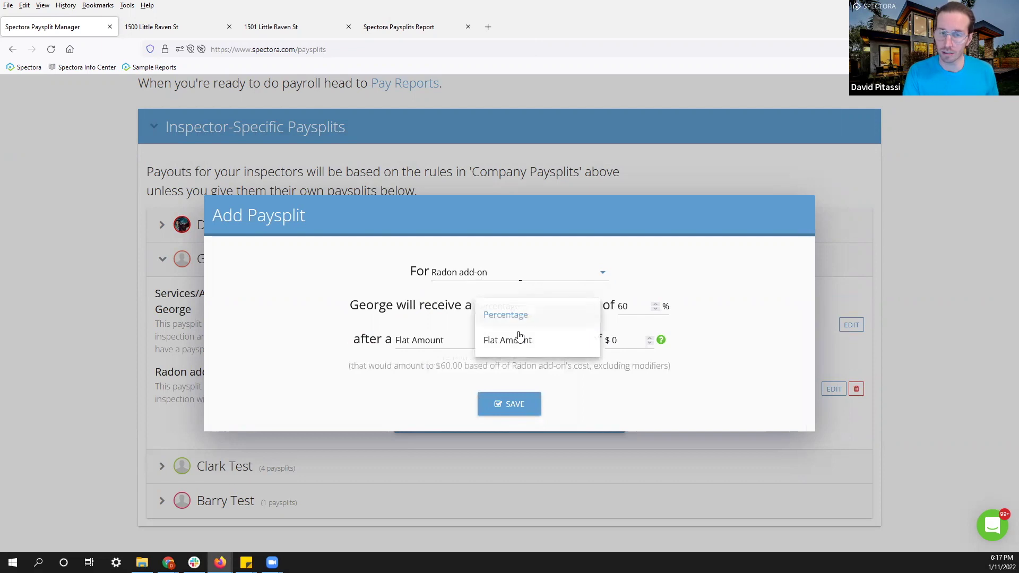
{"action": "left_click", "coordinate": [498, 339]}
{"action": "double_click", "coordinate": [630, 334]}
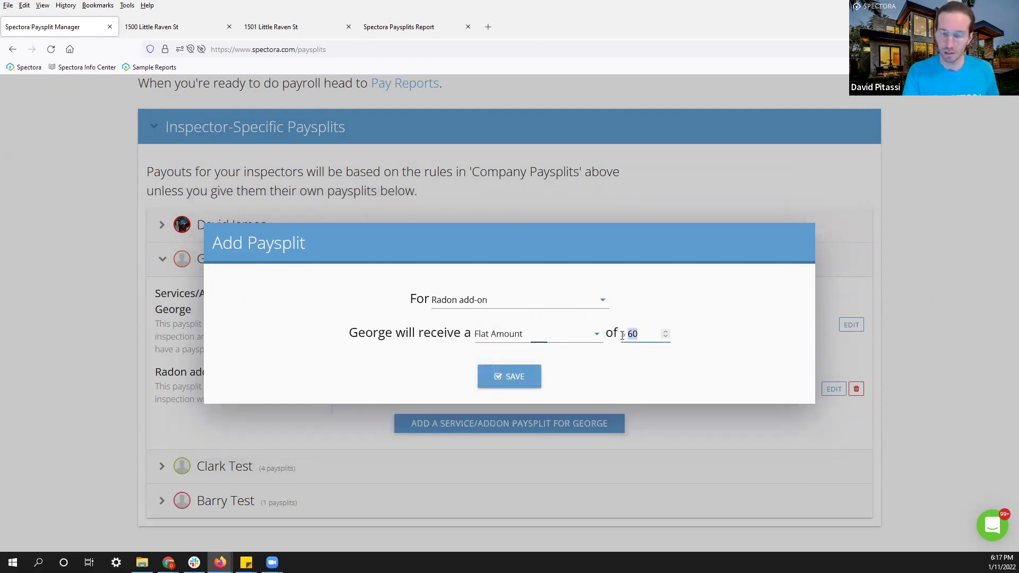
{"action": "type", "text": "80"}
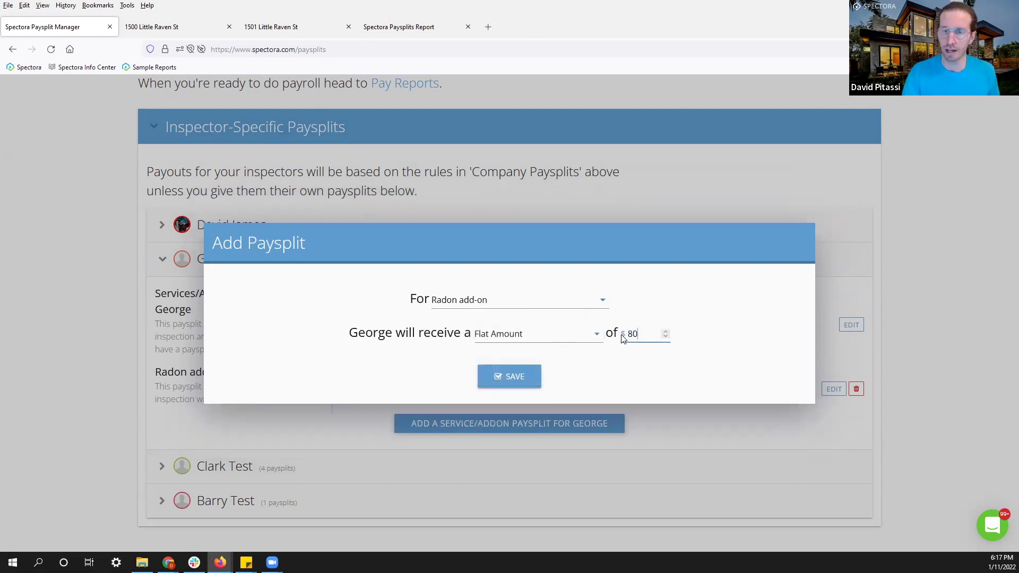
{"action": "left_click", "coordinate": [514, 374]}
{"action": "scroll", "coordinate": [520, 361], "scroll_direction": "down", "scroll_amount": 1}
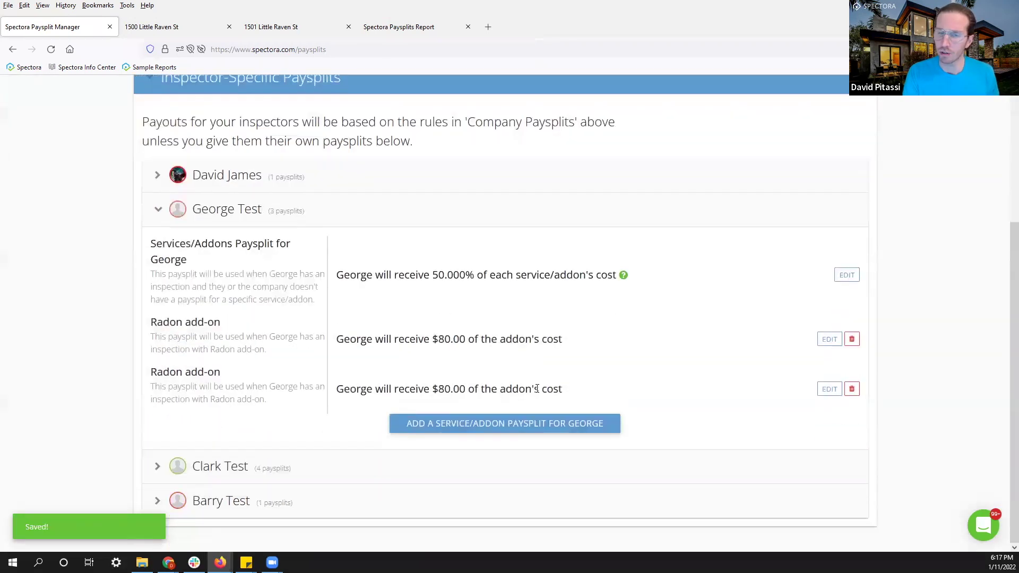
{"action": "left_click", "coordinate": [504, 423]}
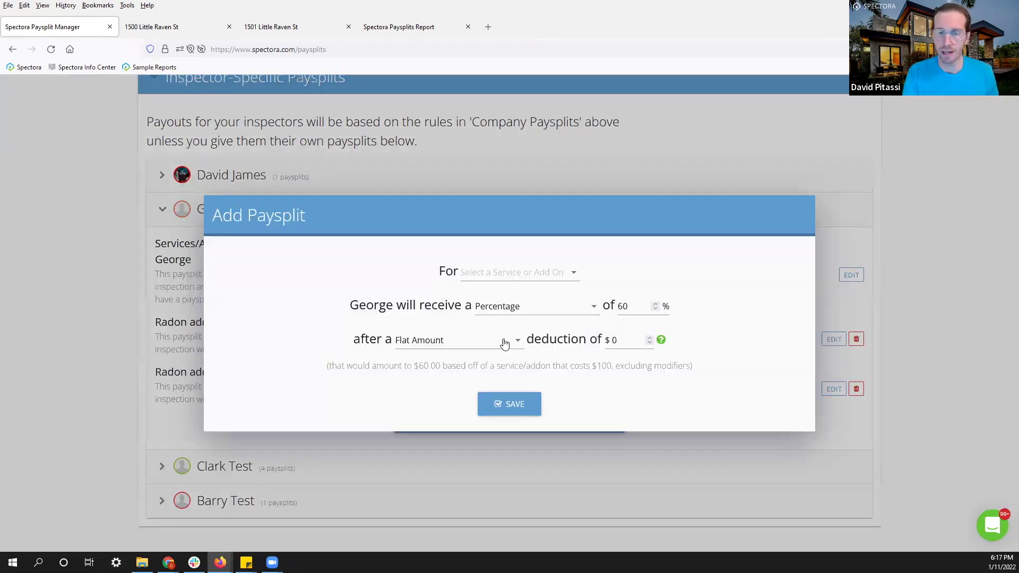
Step: Add a Stand Alone Radon paysplit paying a Flat Amount of $10.00
{"action": "left_click", "coordinate": [501, 275]}
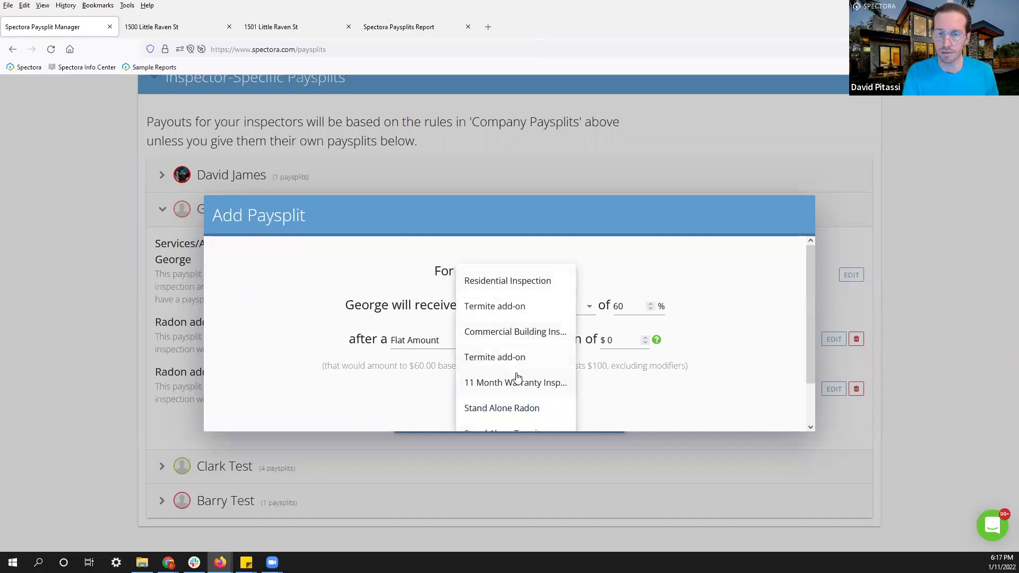
{"action": "scroll", "coordinate": [512, 382], "scroll_direction": "down", "scroll_amount": 1}
{"action": "left_click", "coordinate": [507, 390]}
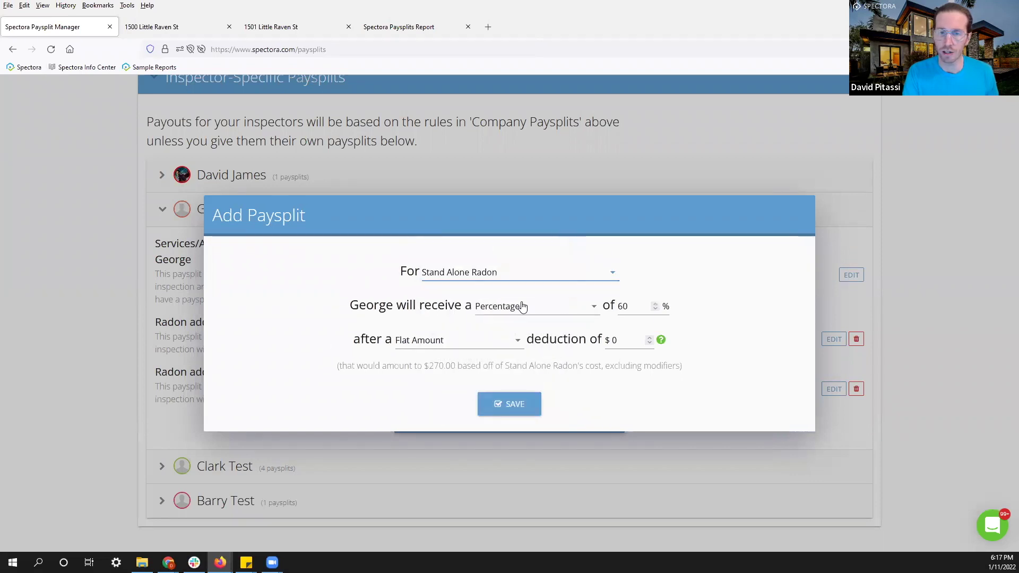
{"action": "left_click", "coordinate": [536, 315]}
{"action": "left_click", "coordinate": [510, 342]}
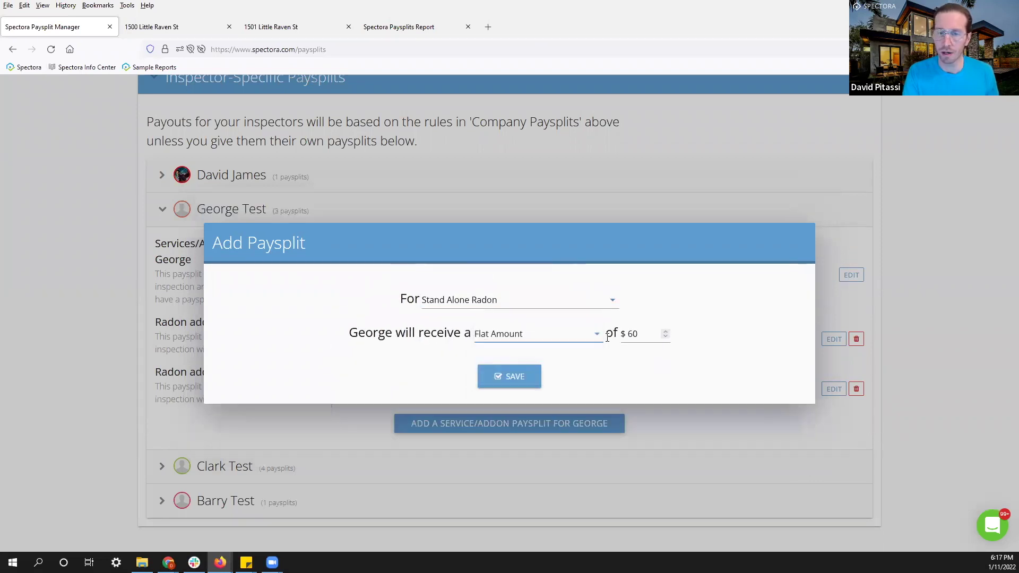
{"action": "left_click_drag", "start_coordinate": [637, 335], "coordinate": [620, 335]}
{"action": "type", "text": "10"}
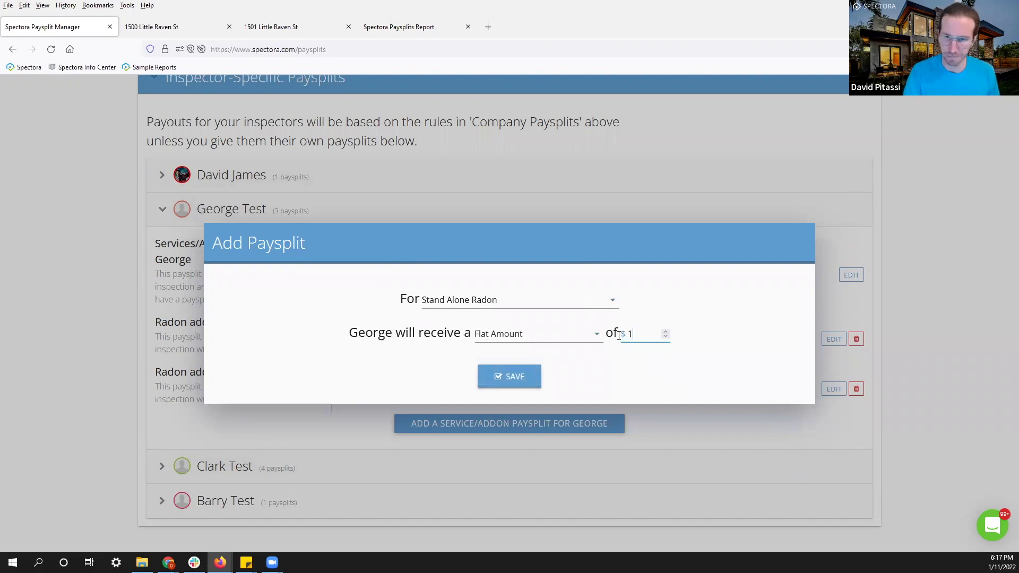
{"action": "left_click", "coordinate": [517, 377]}
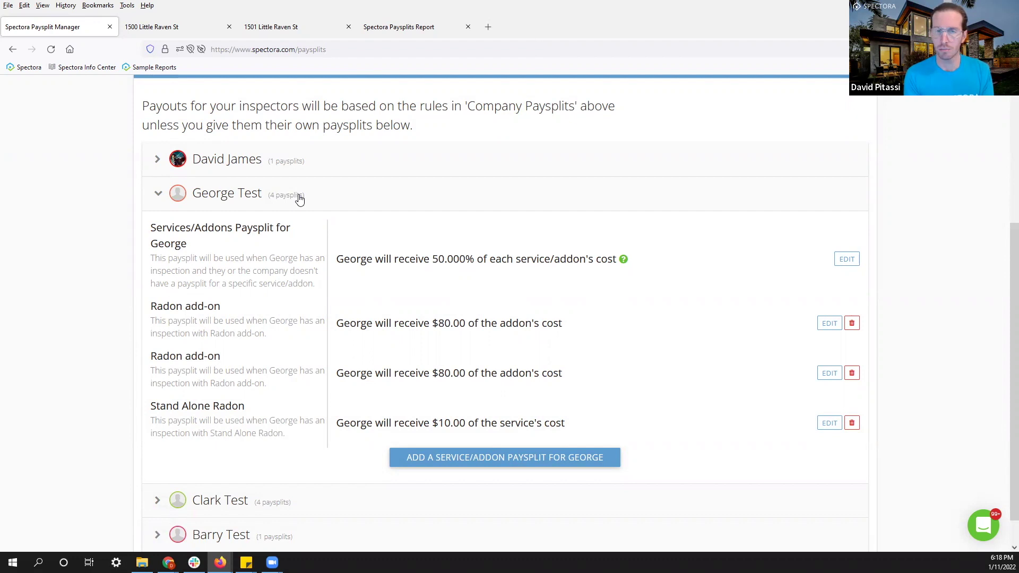
{"action": "left_click", "coordinate": [188, 28]}
{"action": "scroll", "coordinate": [111, 230], "scroll_direction": "down", "scroll_amount": 1}
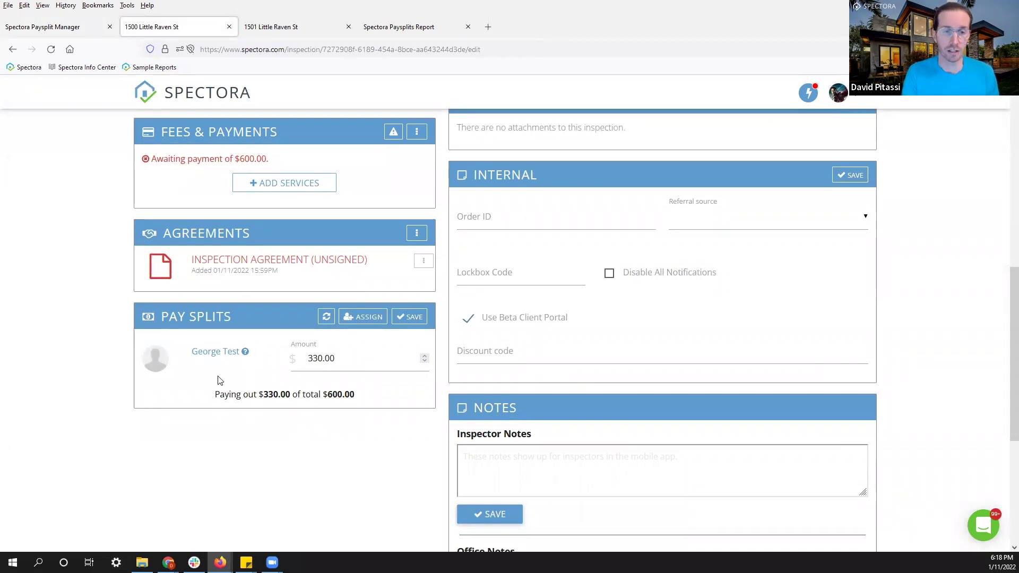
{"action": "scroll", "coordinate": [227, 357], "scroll_direction": "down", "scroll_amount": 1}
{"action": "scroll", "coordinate": [226, 357], "scroll_direction": "up", "scroll_amount": 5}
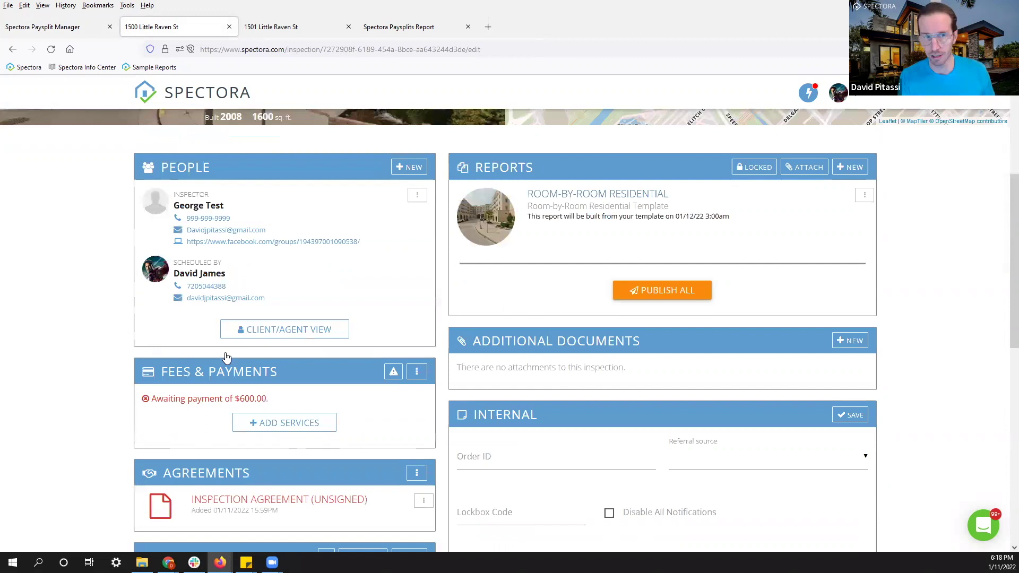
{"action": "scroll", "coordinate": [226, 357], "scroll_direction": "up", "scroll_amount": 3}
{"action": "scroll", "coordinate": [226, 356], "scroll_direction": "down", "scroll_amount": 8}
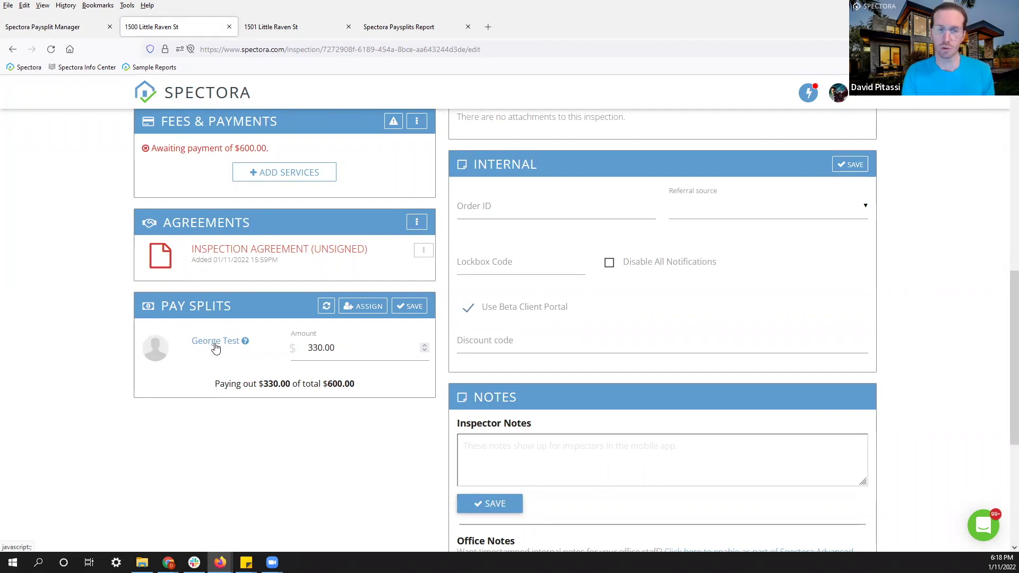
{"action": "left_click", "coordinate": [215, 345]}
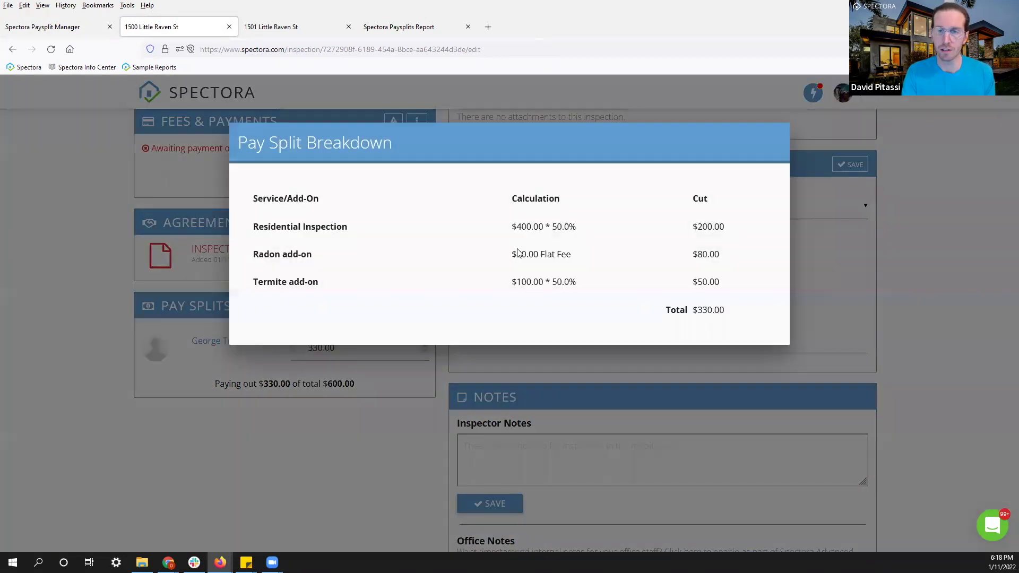
{"action": "left_click_drag", "start_coordinate": [514, 228], "coordinate": [577, 228]}
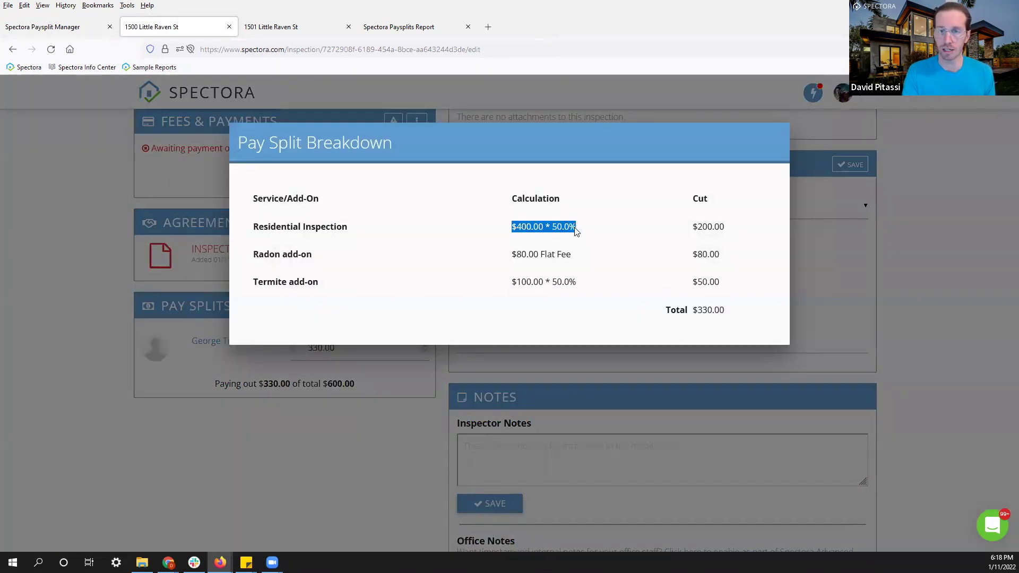
{"action": "left_click_drag", "start_coordinate": [510, 255], "coordinate": [572, 256]}
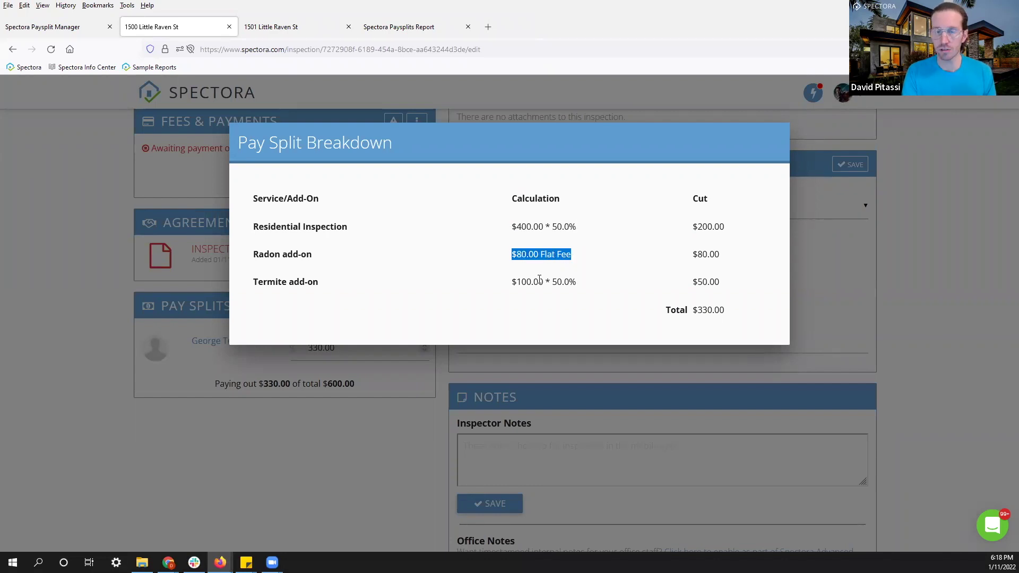
{"action": "left_click_drag", "start_coordinate": [515, 282], "coordinate": [576, 282]}
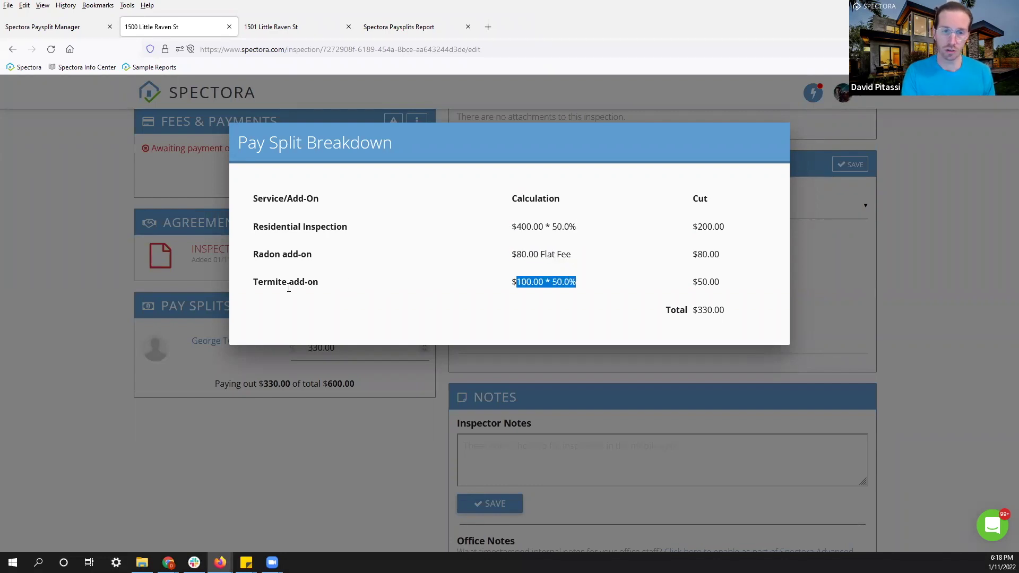
{"action": "left_click", "coordinate": [373, 434]}
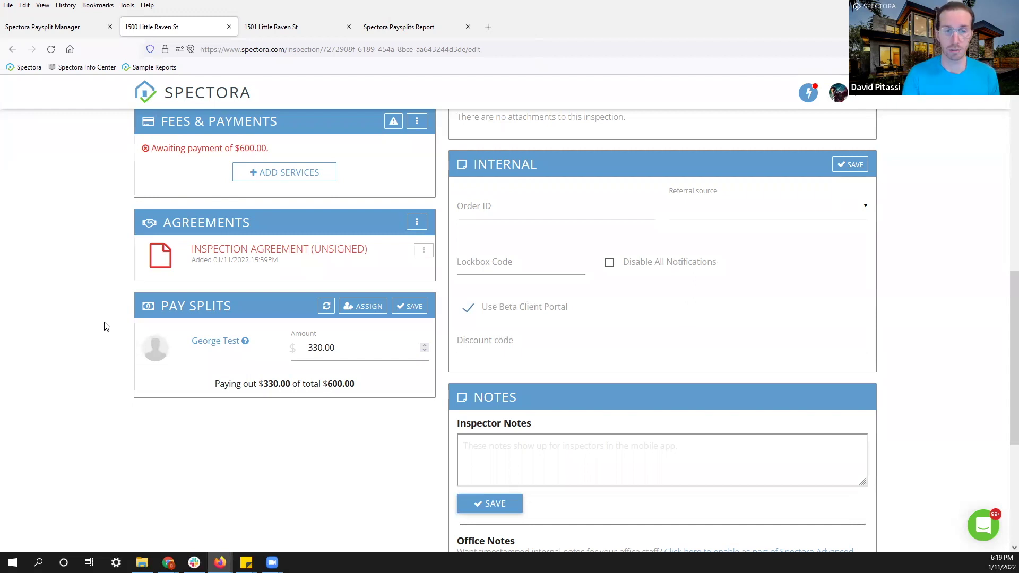
{"action": "left_click", "coordinate": [305, 25]}
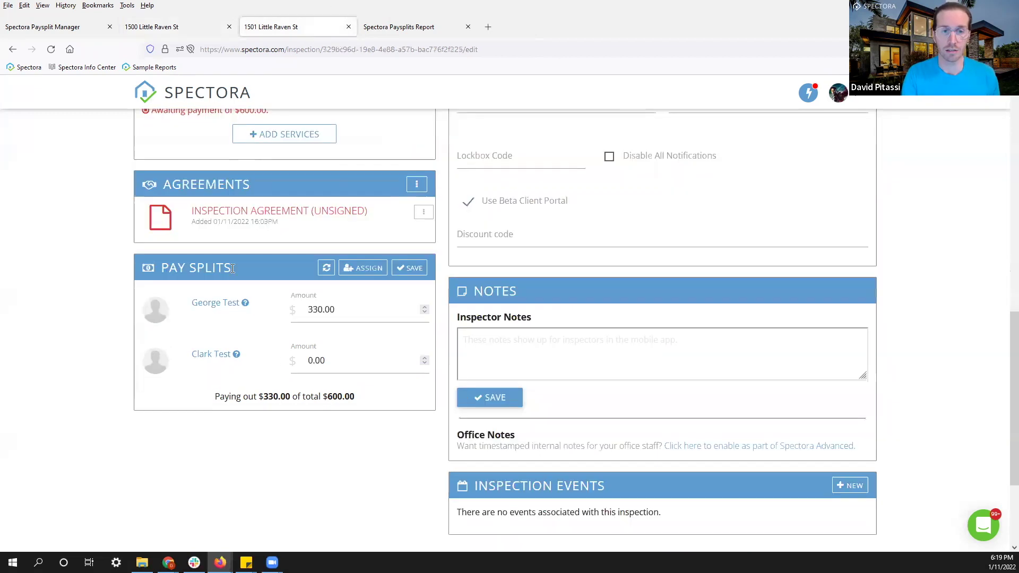
{"action": "scroll", "coordinate": [92, 321], "scroll_direction": "up", "scroll_amount": 6}
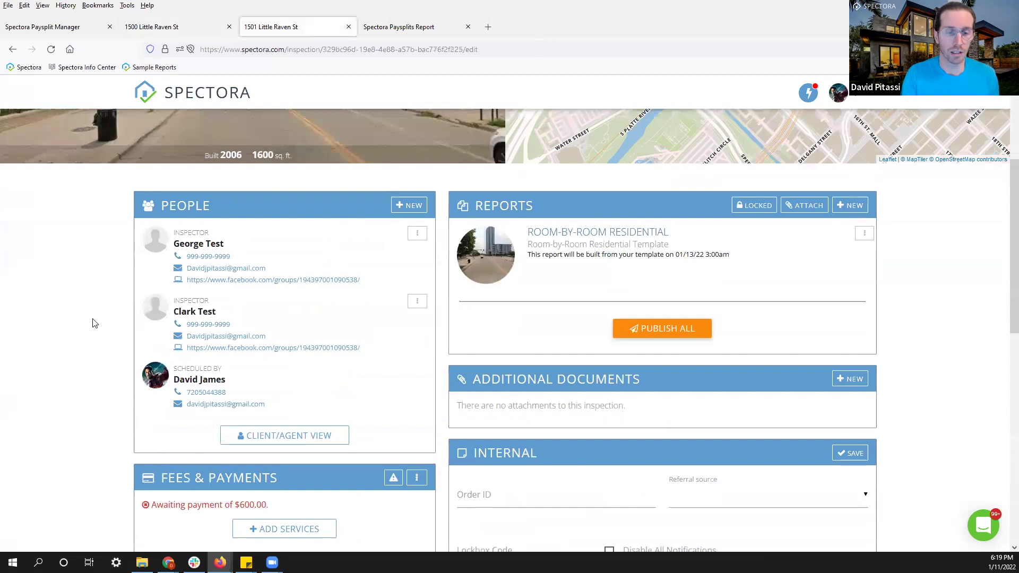
{"action": "scroll", "coordinate": [104, 400], "scroll_direction": "up", "scroll_amount": 4}
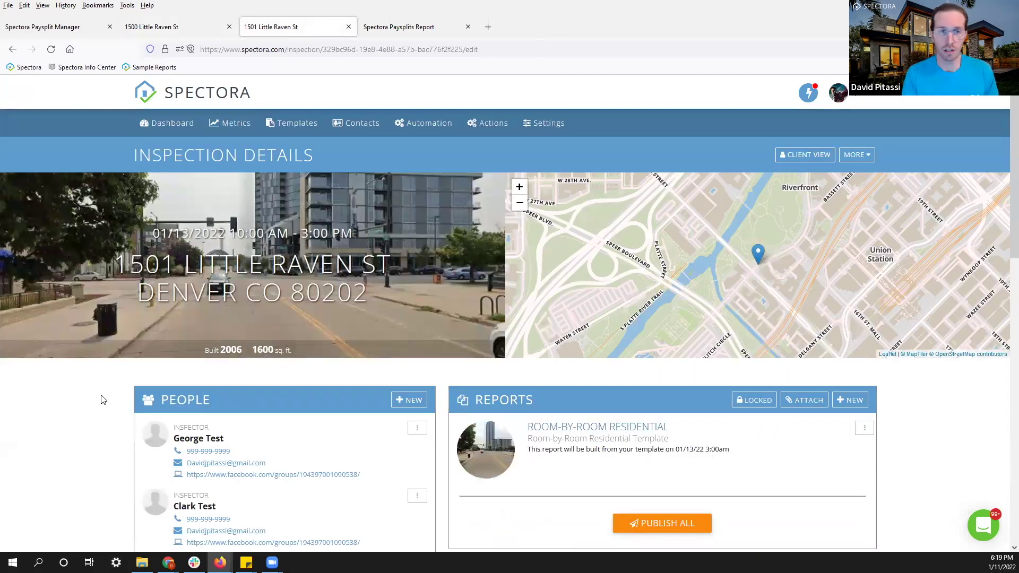
{"action": "scroll", "coordinate": [103, 399], "scroll_direction": "down", "scroll_amount": 10}
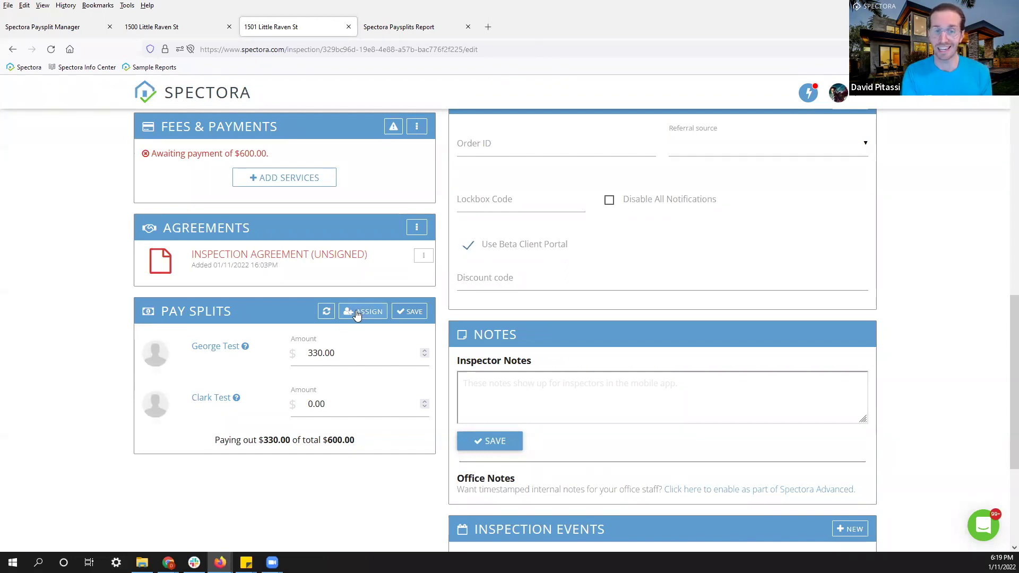
Step: Assign both inspectors to Residential Inspection, one to Radon and one to Termite, then save
{"action": "left_click", "coordinate": [356, 312]}
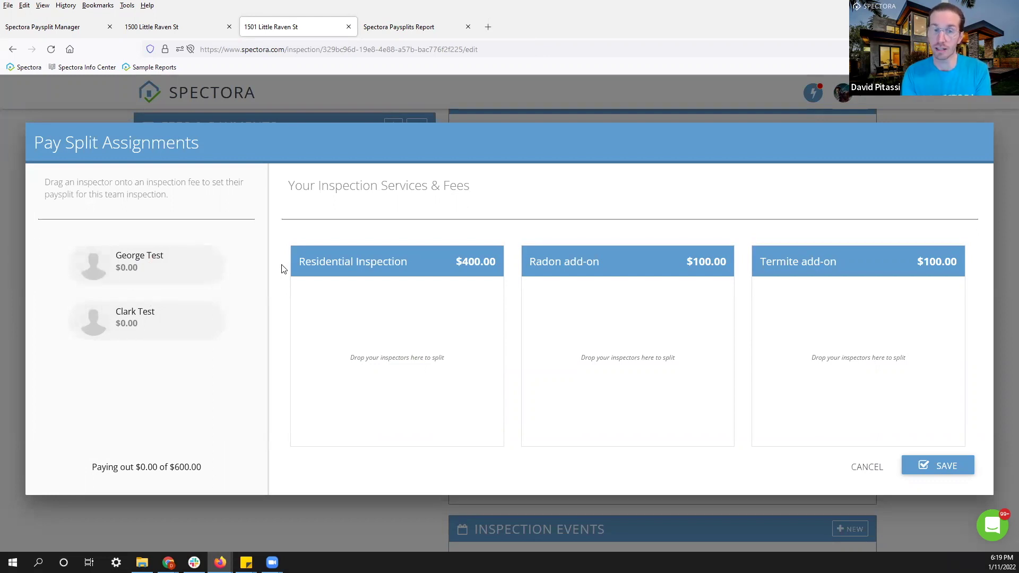
{"action": "left_click_drag", "start_coordinate": [155, 266], "coordinate": [373, 313]}
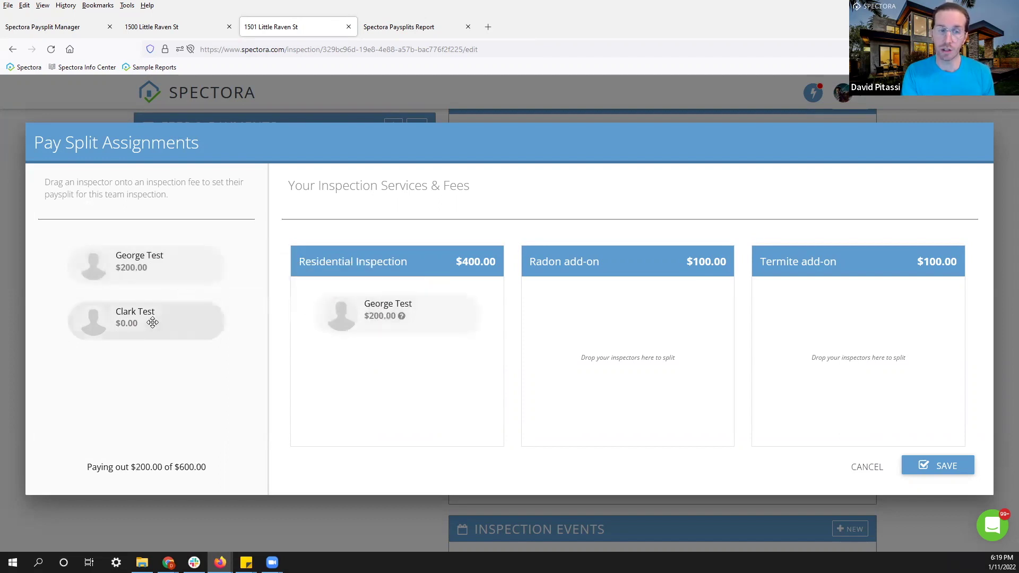
{"action": "left_click_drag", "start_coordinate": [136, 324], "coordinate": [388, 372]}
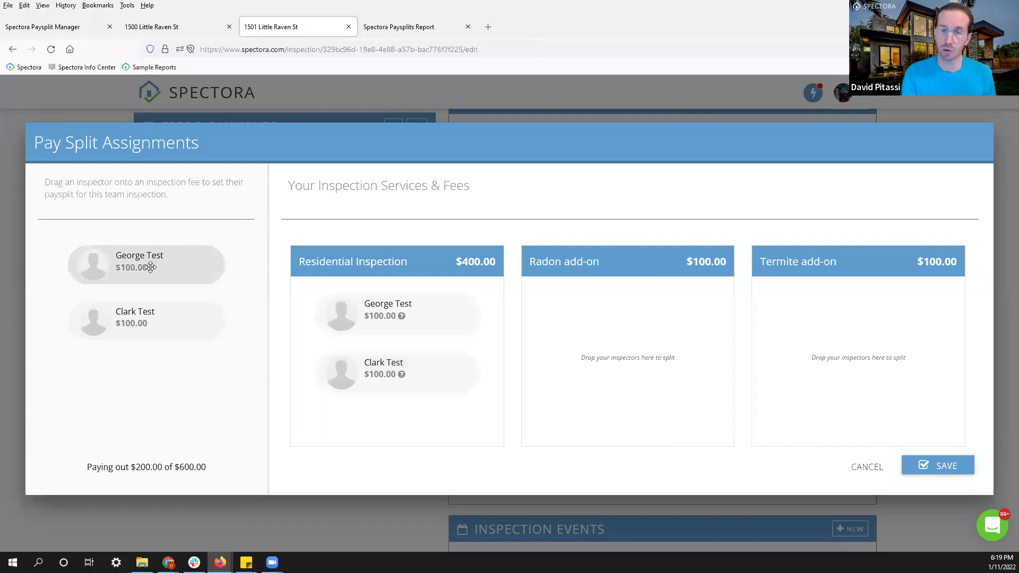
{"action": "left_click_drag", "start_coordinate": [151, 266], "coordinate": [547, 294]}
{"action": "left_click_drag", "start_coordinate": [148, 325], "coordinate": [851, 315]}
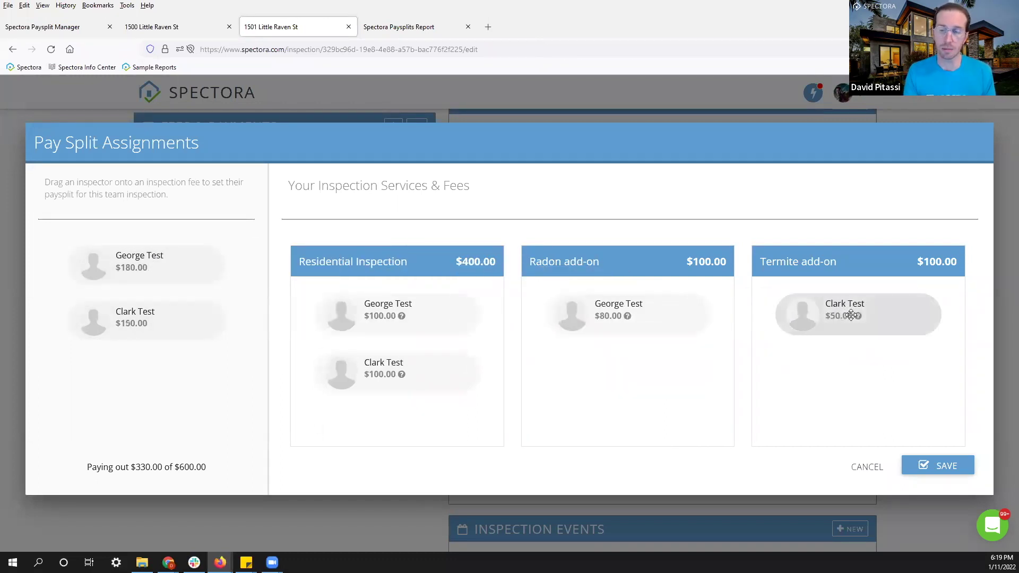
{"action": "left_click", "coordinate": [917, 467]}
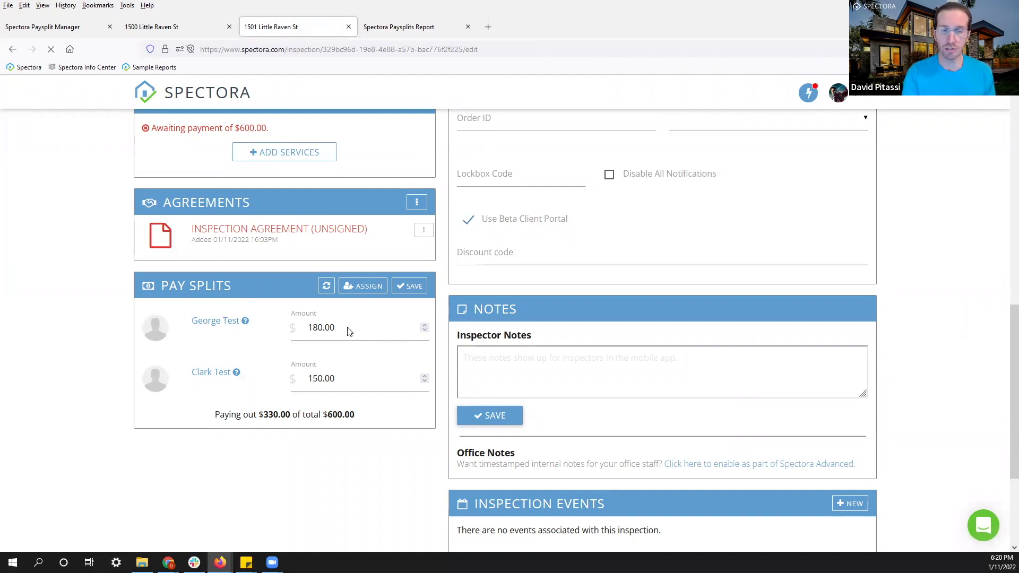
Step: Change the first inspector's pay split amount from 180.00 to 200
{"action": "double_click", "coordinate": [311, 327]}
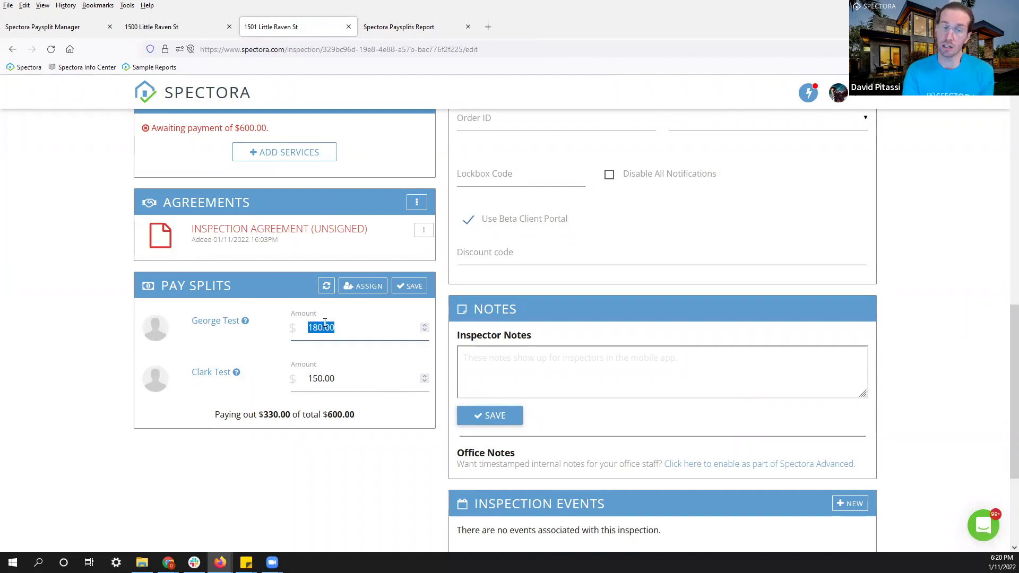
{"action": "left_click_drag", "start_coordinate": [336, 327], "coordinate": [303, 328]}
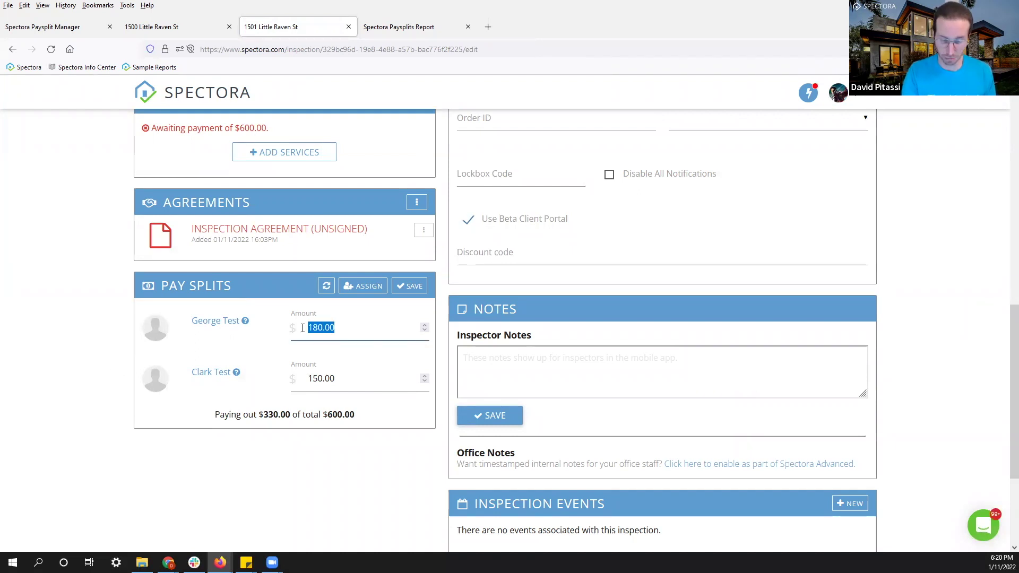
{"action": "type", "text": "200"}
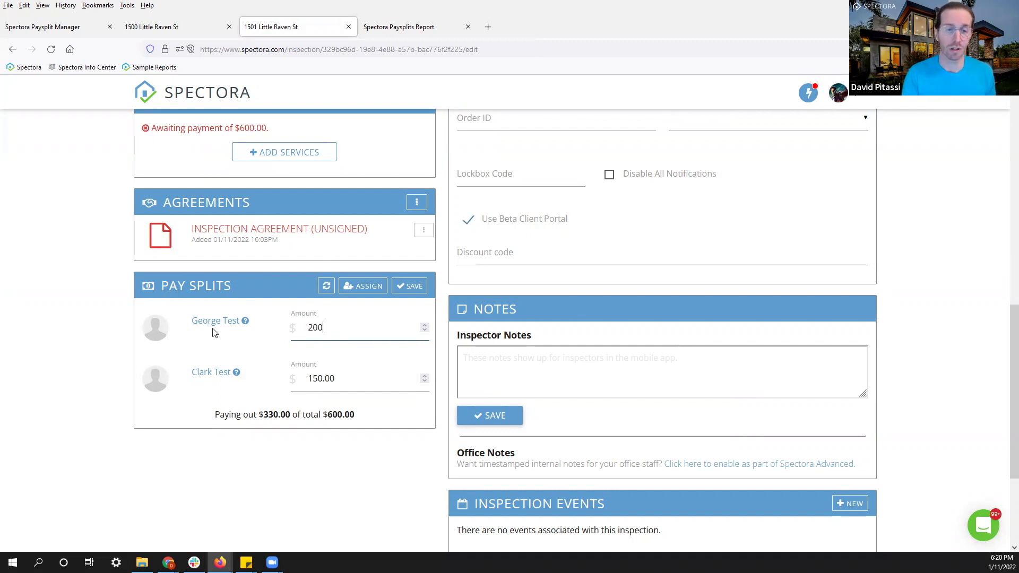
Step: Switch to the Paysplits Report tab to review inspector pay for 12/23/2021–01/13/2022
{"action": "left_click", "coordinate": [403, 27]}
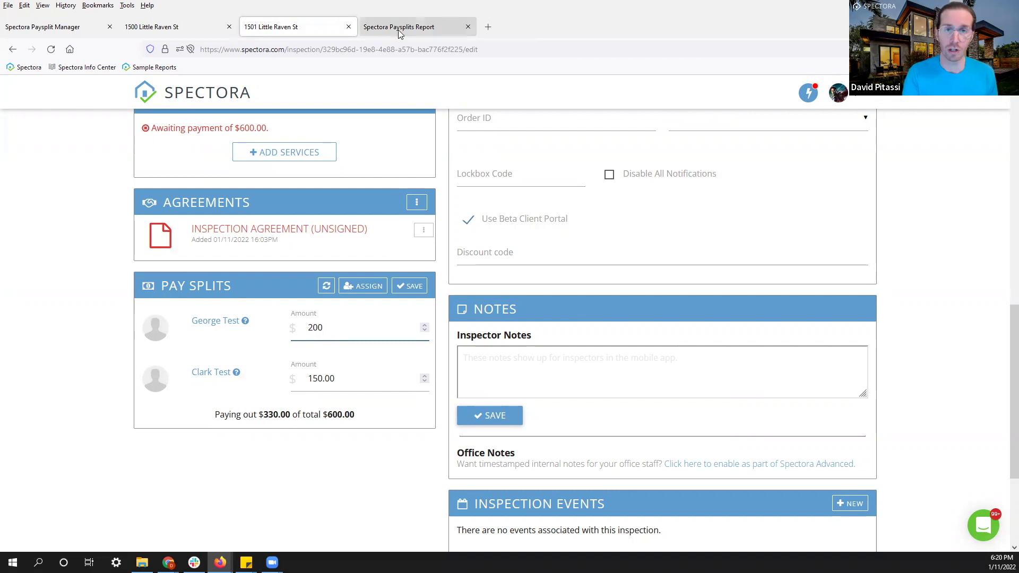